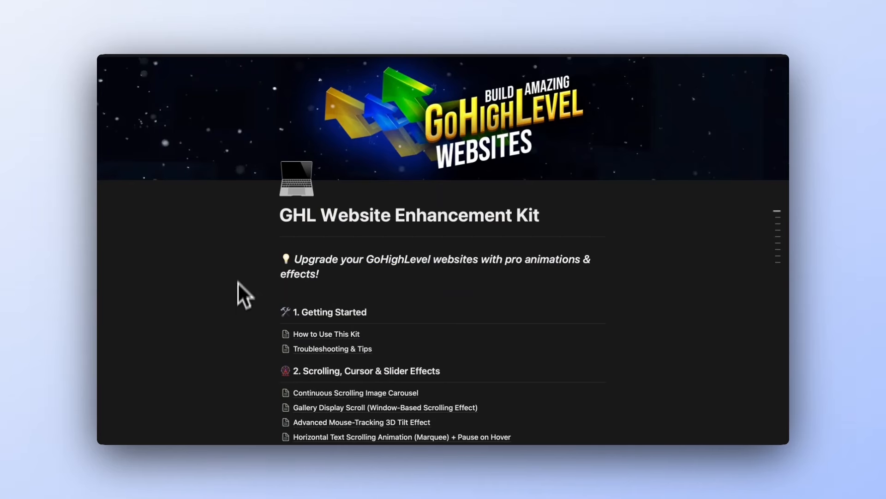
scroll(237, 281, "down", 20)
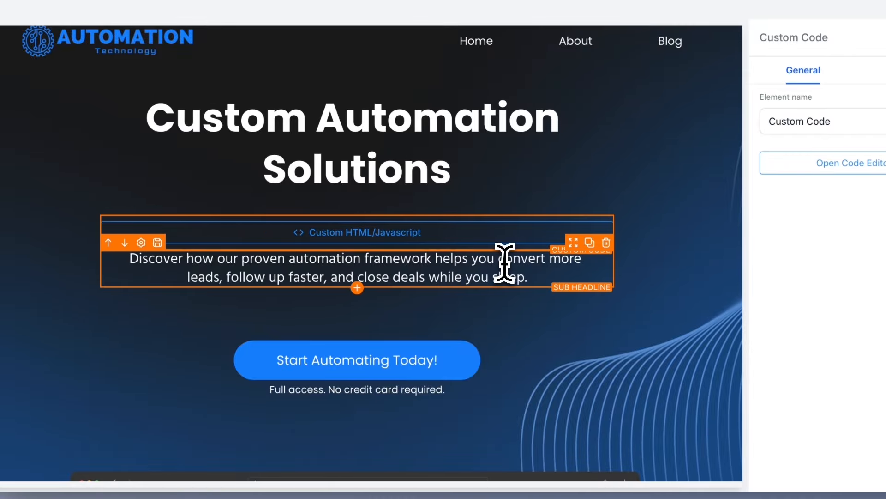
Copy 'convert more leads' from the sub headline and paste it over the first phrase in the custom code element's script
left_click_drag(496, 261, 218, 285)
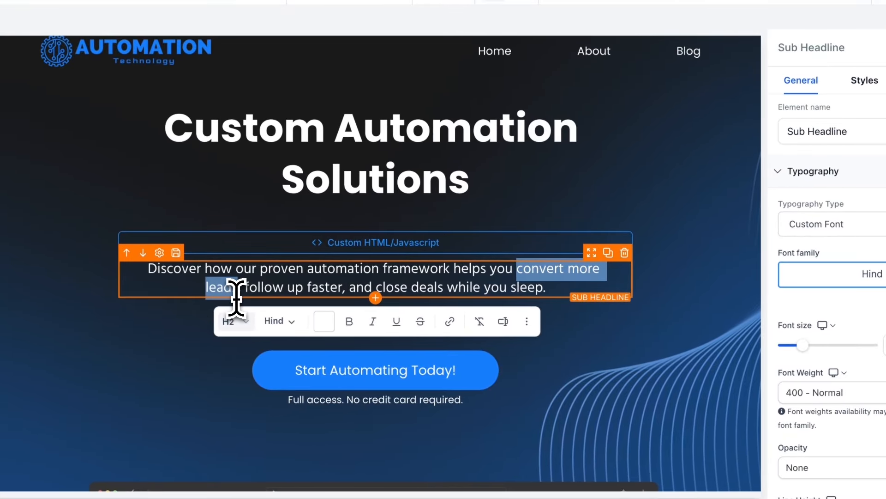
left_click(358, 245)
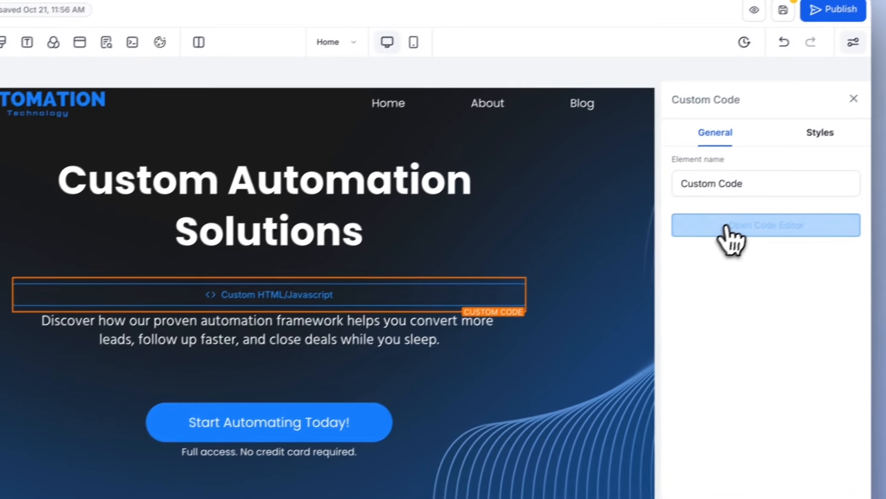
left_click(725, 226)
left_click_drag(318, 165, 411, 170)
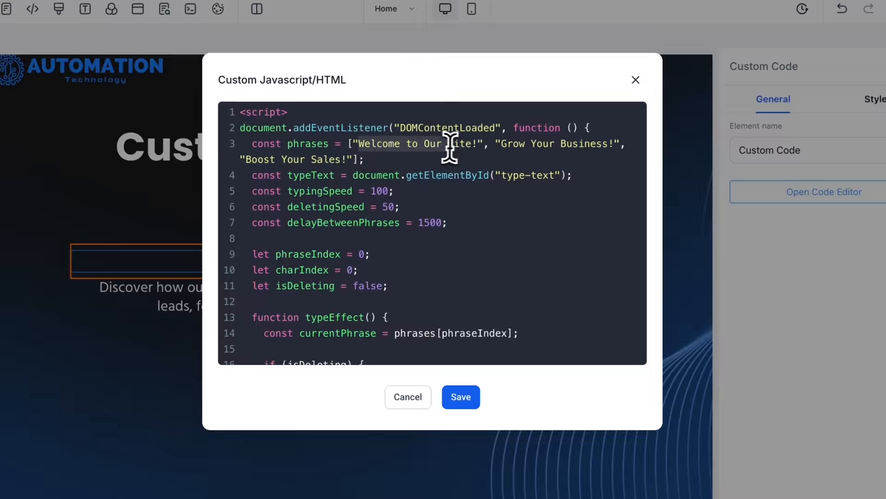
type("convert more leads")
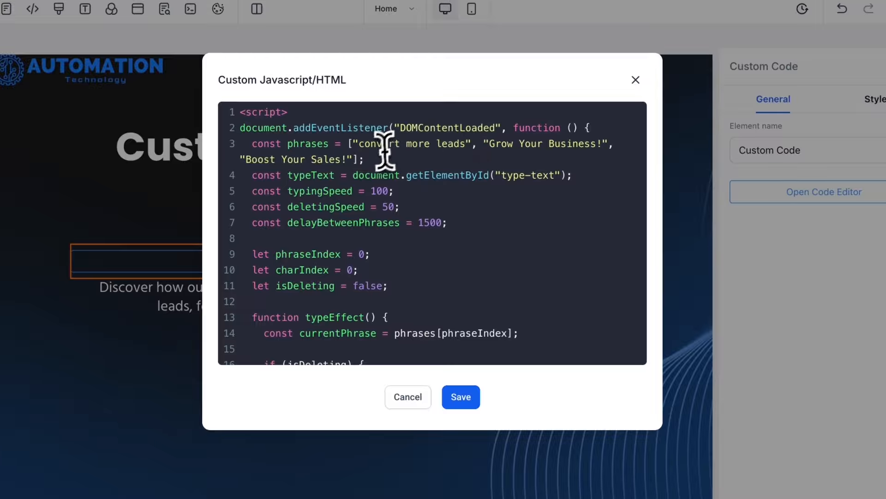
Capitalize the first phrase as 'Convert more leads' and save the script
left_click(365, 144)
key("BackSpace")
type("C")
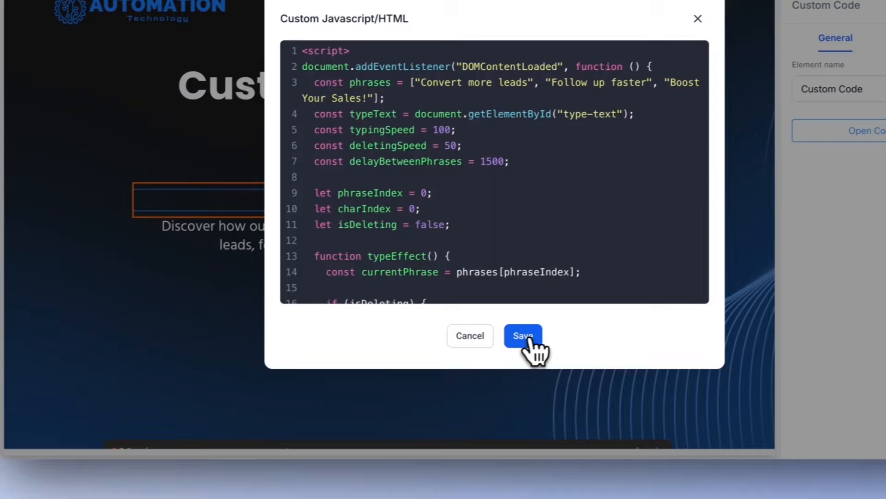
left_click(462, 398)
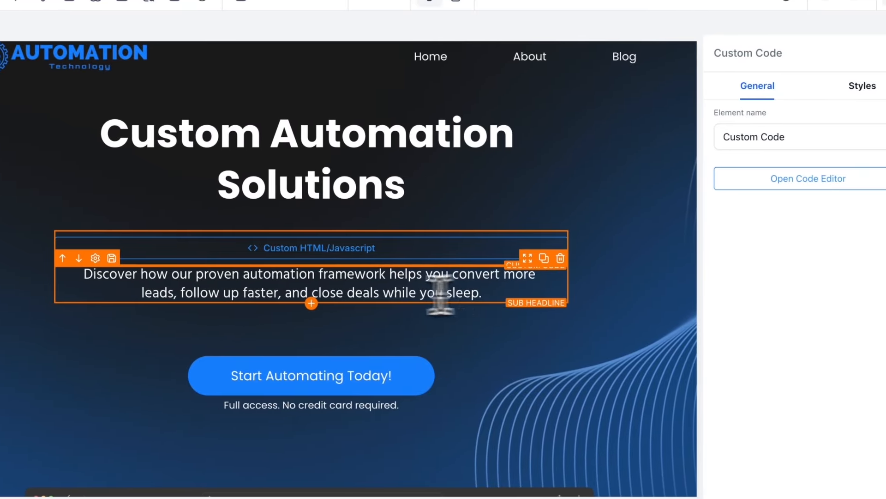
Copy 'close deals while you sleep' from the sub headline, paste it over the third phrase in the script, and save
left_click(322, 295)
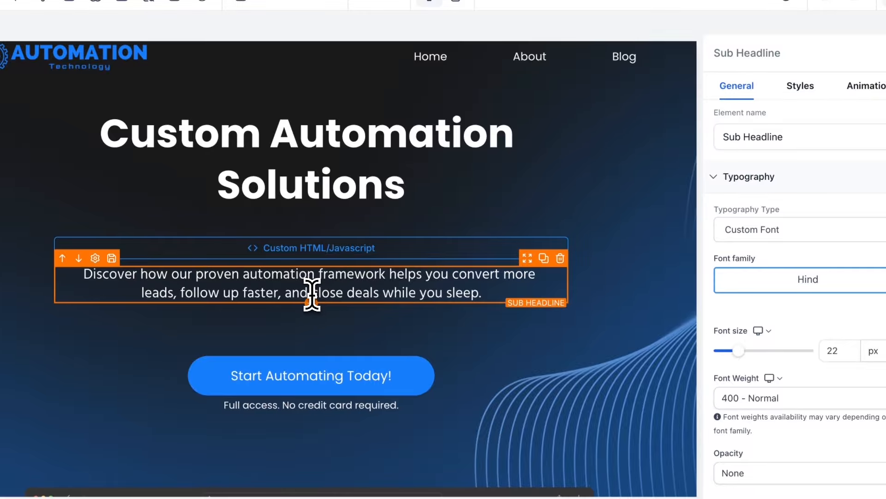
left_click_drag(313, 295, 483, 295)
key("ctrl+c")
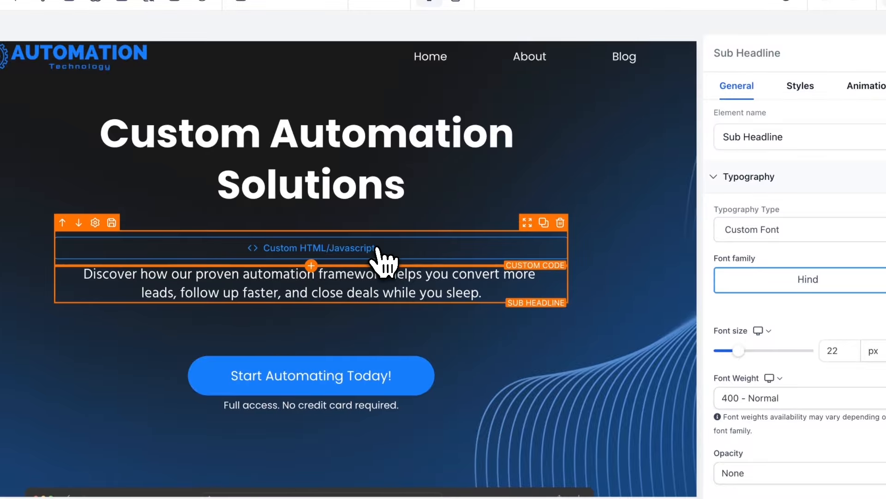
left_click(379, 251)
left_click(695, 210)
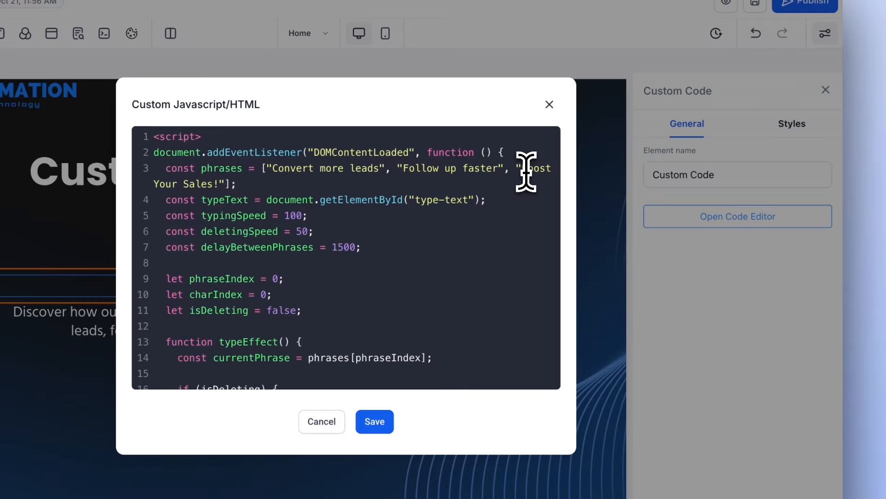
left_click_drag(525, 169, 218, 184)
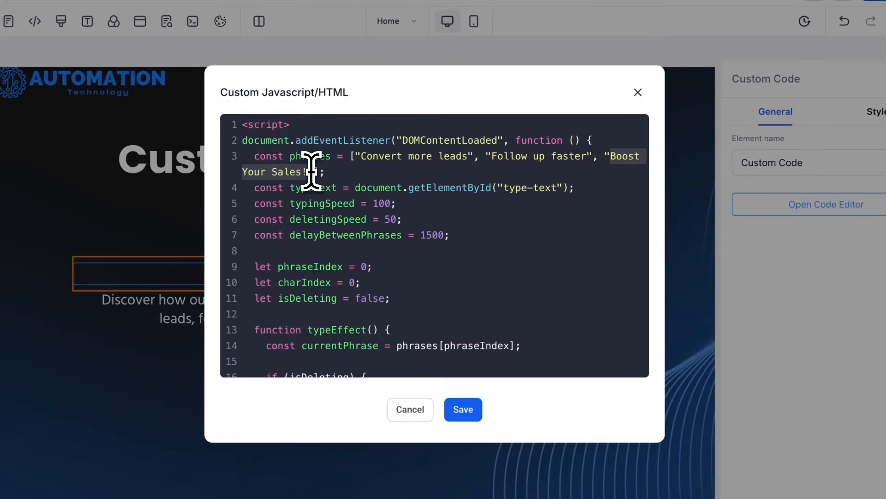
key("ctrl+v")
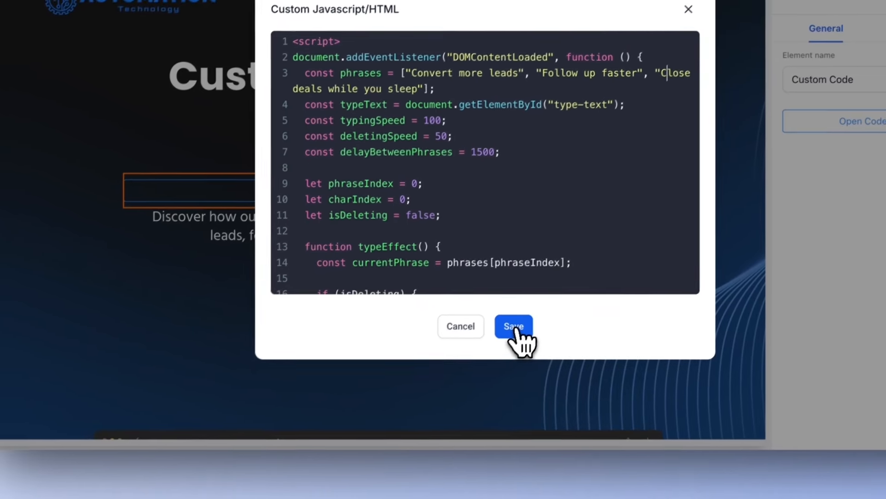
left_click(463, 409)
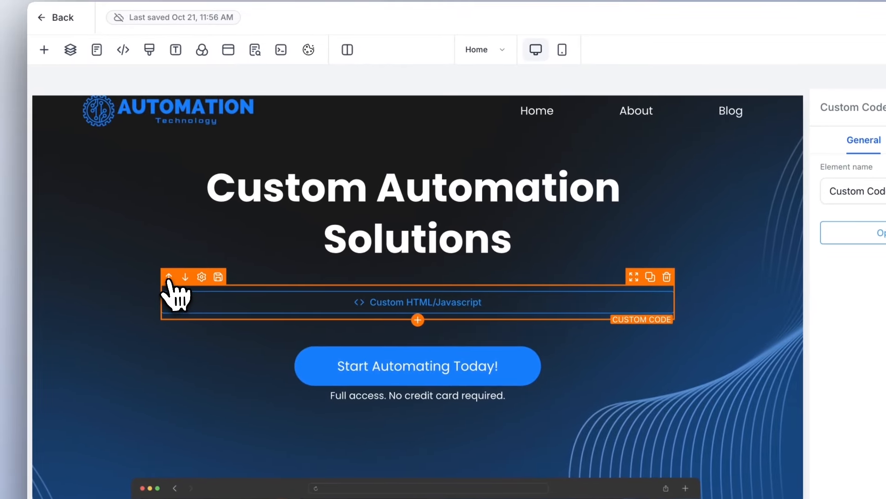
Move the custom code element above the headline and preview the typing effect on the page
left_click(95, 221)
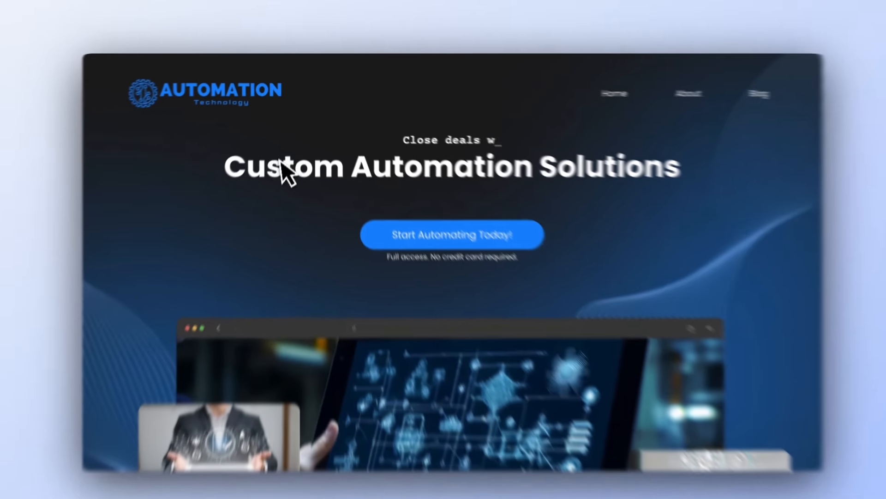
left_click_drag(227, 168, 645, 167)
left_click(628, 173)
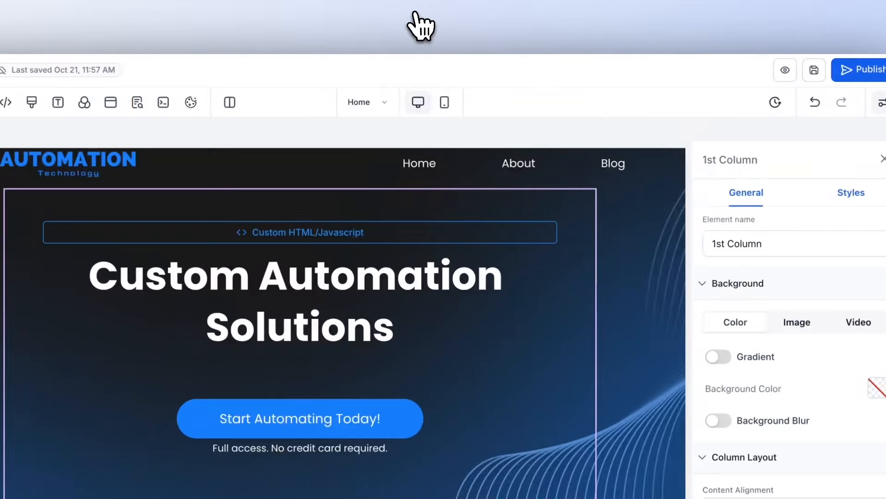
left_click(853, 194)
Select the hero row and set its top margin to 40 px
left_click(406, 200)
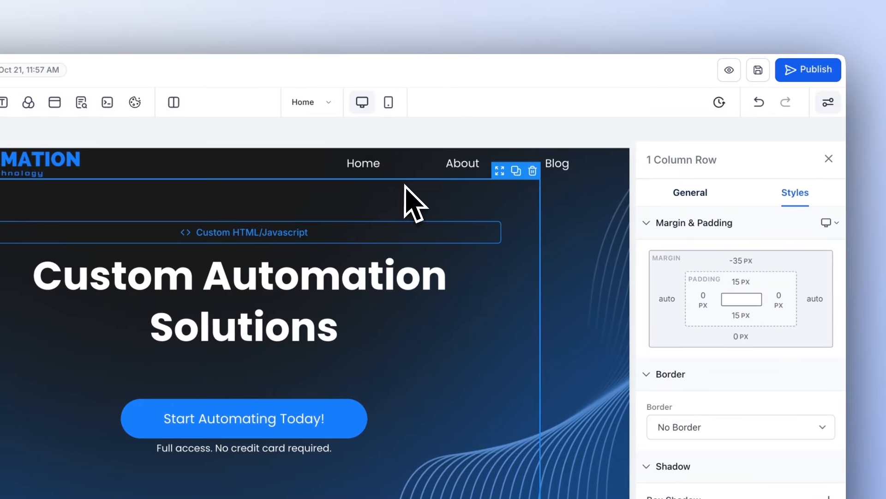
left_click(728, 201)
left_click(752, 261)
left_click(653, 282)
left_click(701, 283)
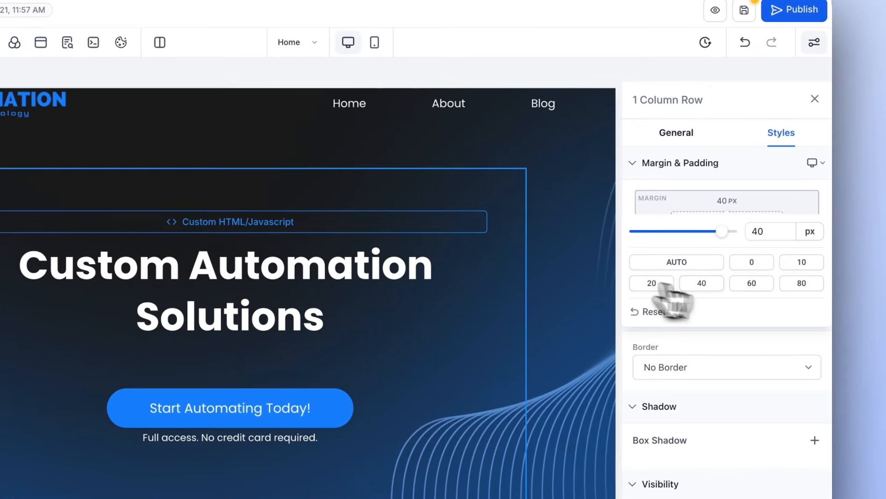
Select the headline and increase its font size to 83 px
left_click(568, 267)
left_click(411, 233)
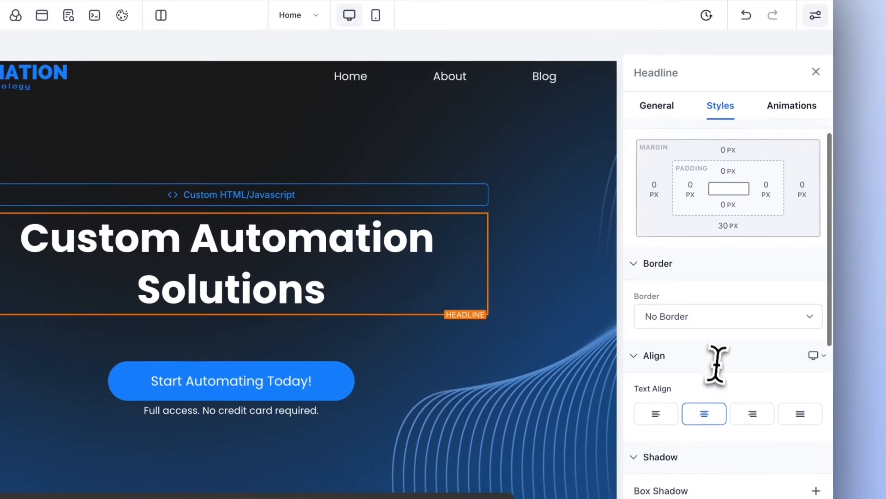
scroll(716, 364, "down", 8)
left_click(657, 109)
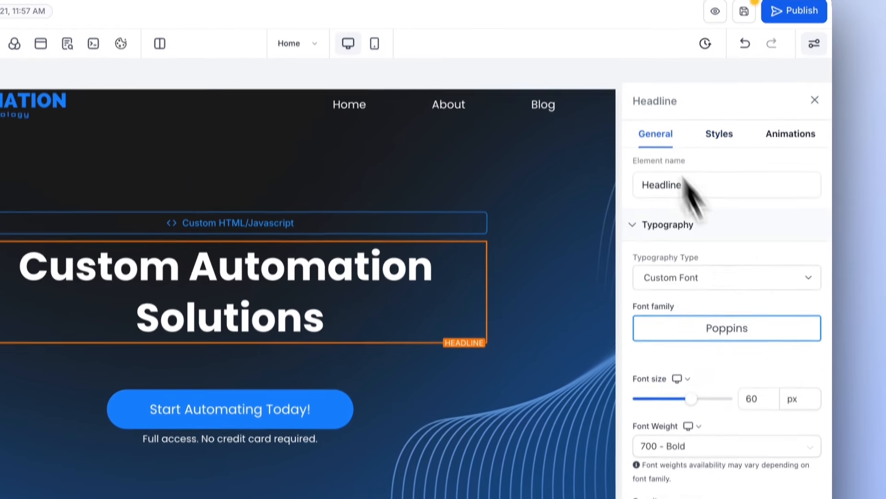
scroll(767, 343, "down", 3)
left_click_drag(691, 249, 712, 228)
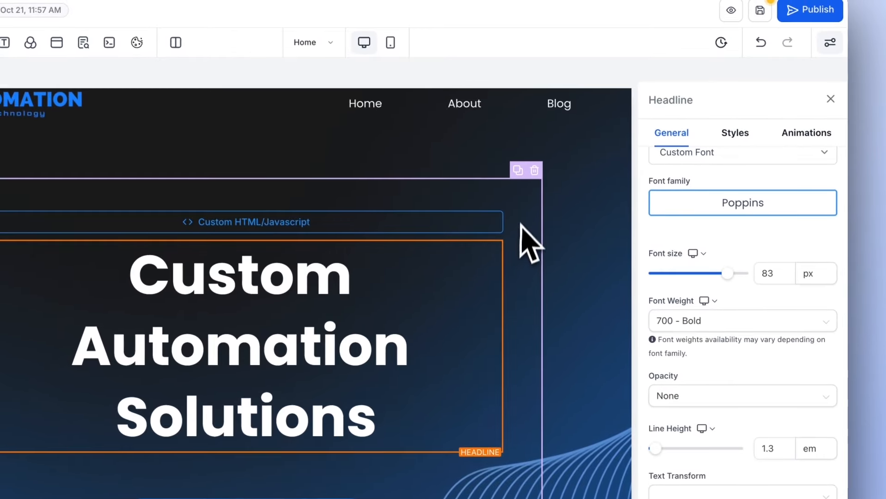
Select the hero row and adjust its width with the width slider
left_click(521, 225)
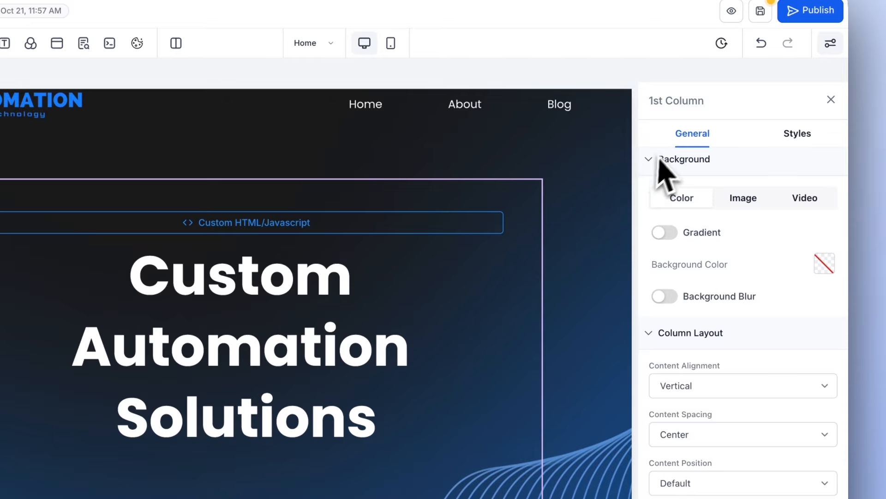
left_click(398, 177)
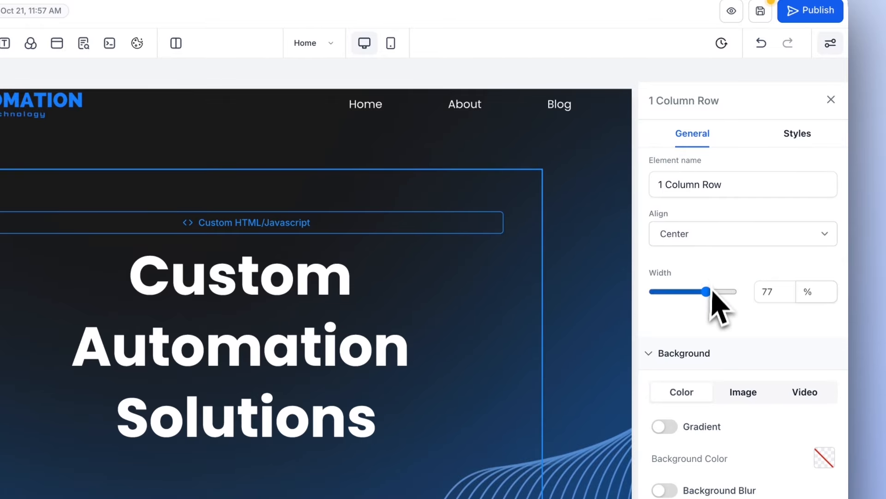
left_click_drag(709, 291, 702, 265)
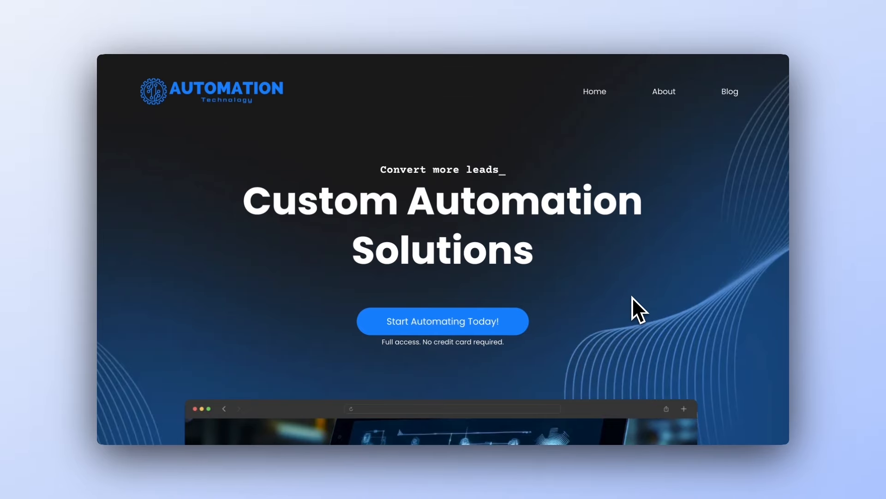
Preview the page to check the rotating typed phrases above the headline
scroll(633, 297, "down", 1)
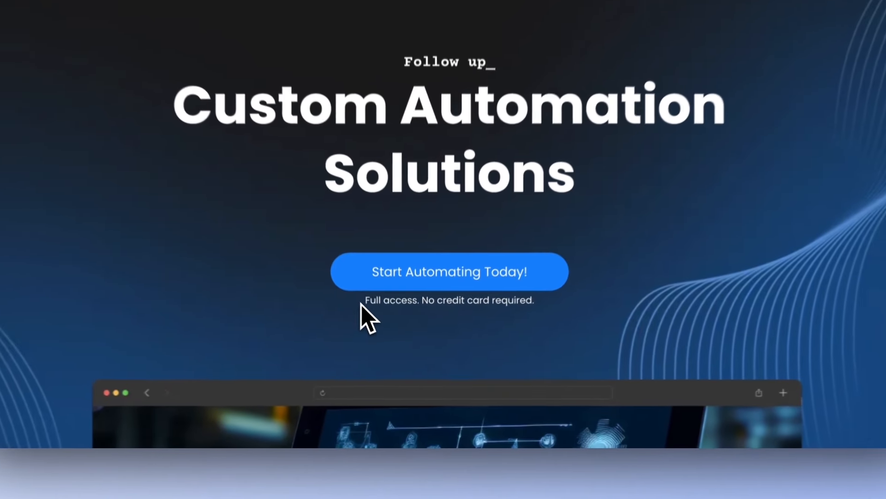
left_click_drag(382, 338, 529, 349)
left_click_drag(574, 313, 581, 307)
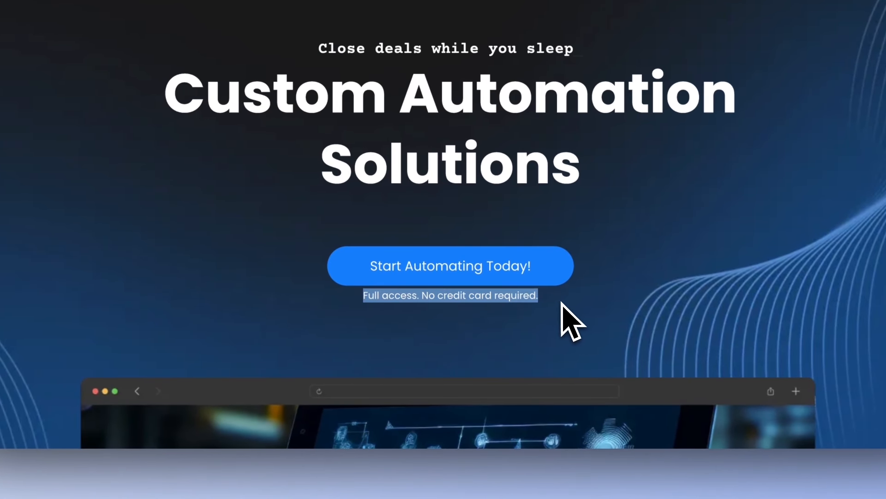
left_click(562, 302)
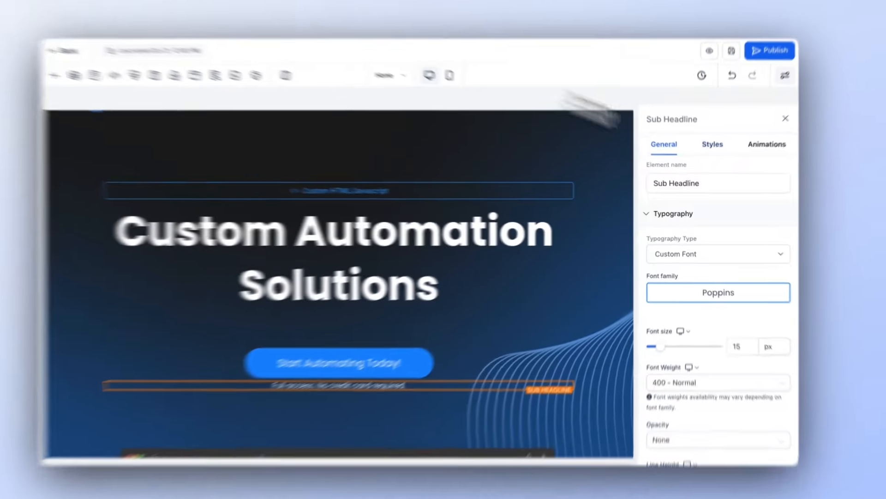
Select the 'Full access' sub headline and set its top margin to 20 px
left_click(716, 143)
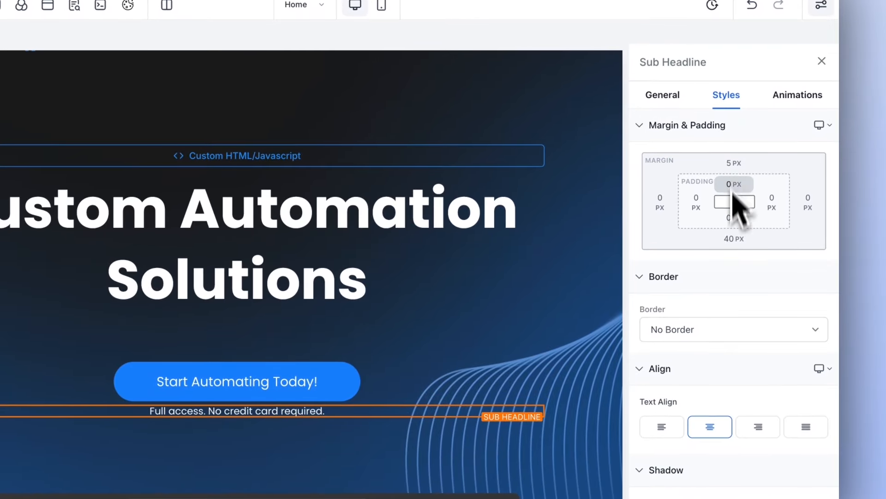
left_click(735, 167)
left_click(673, 246)
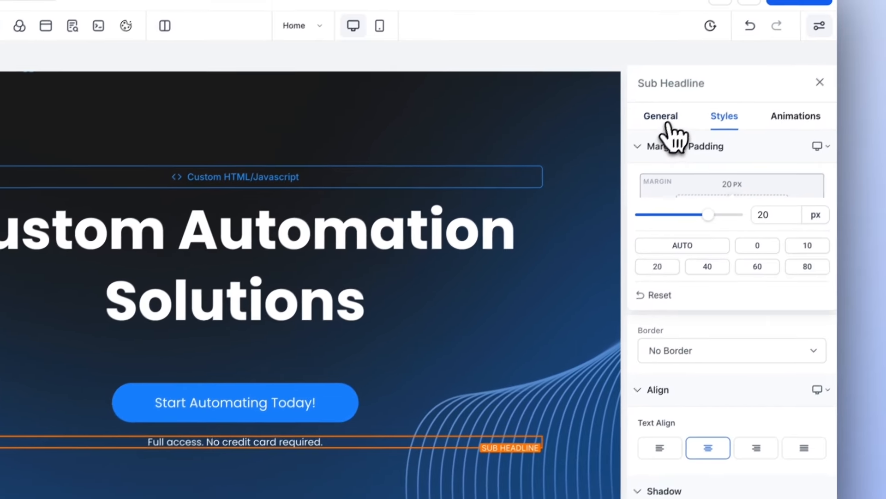
Set the sub headline's text color to the custom color #dee6eeff
left_click(665, 96)
scroll(779, 381, "down", 5)
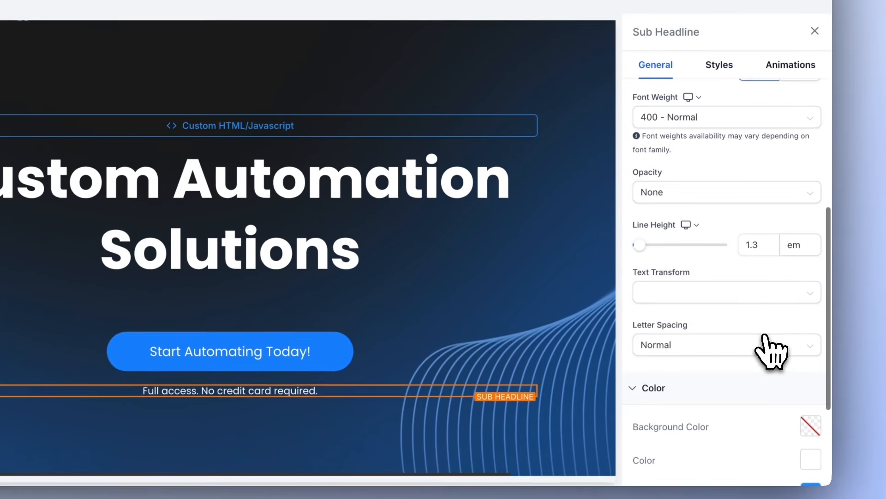
scroll(771, 351, "down", 5)
left_click(814, 284)
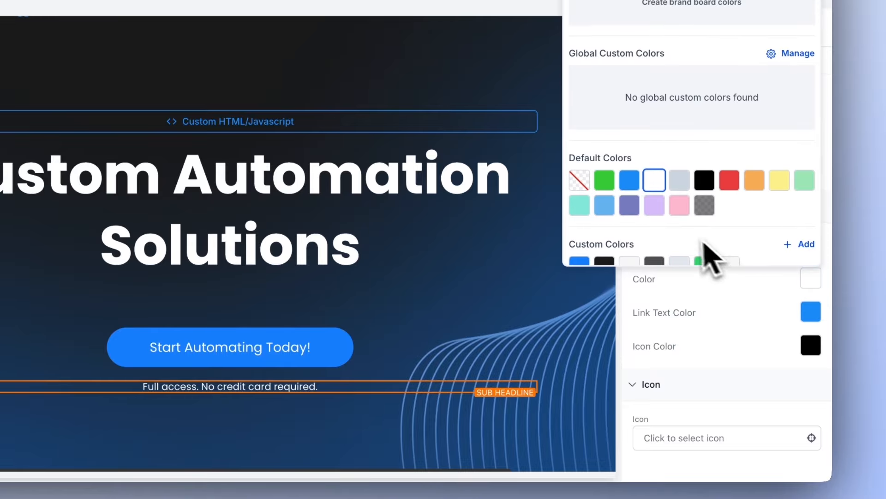
scroll(705, 244, "down", 1)
left_click(679, 249)
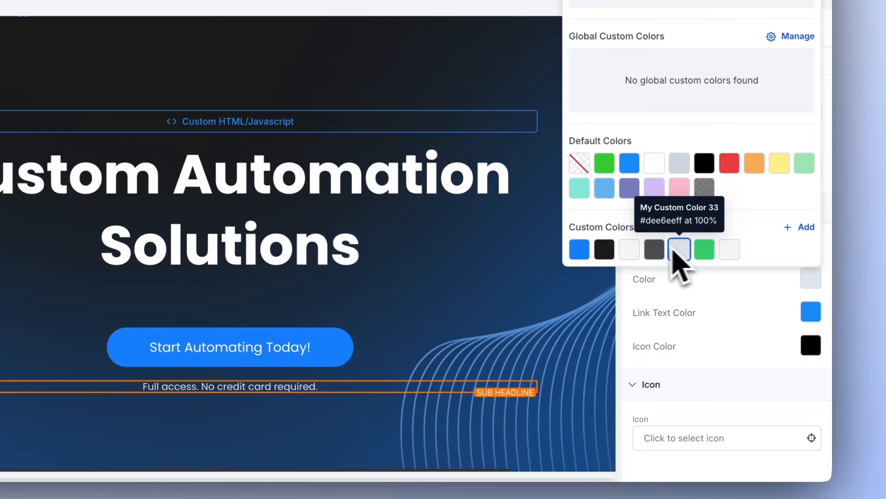
left_click(654, 249)
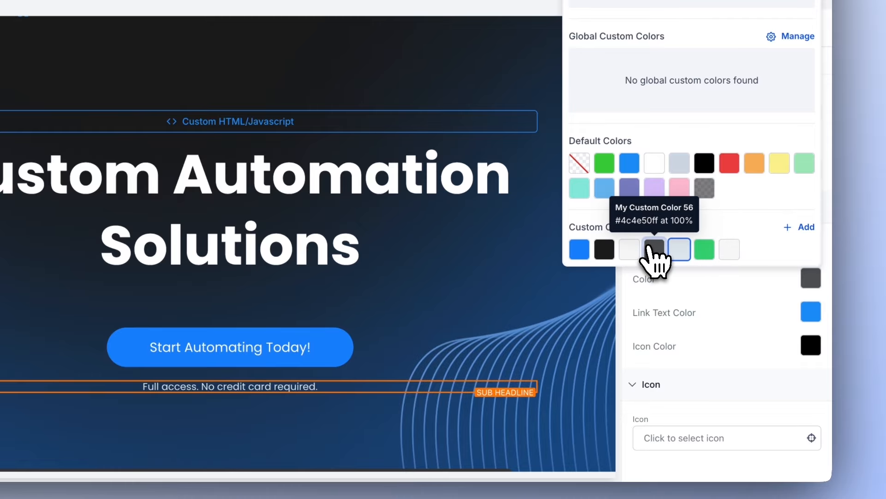
left_click(680, 254)
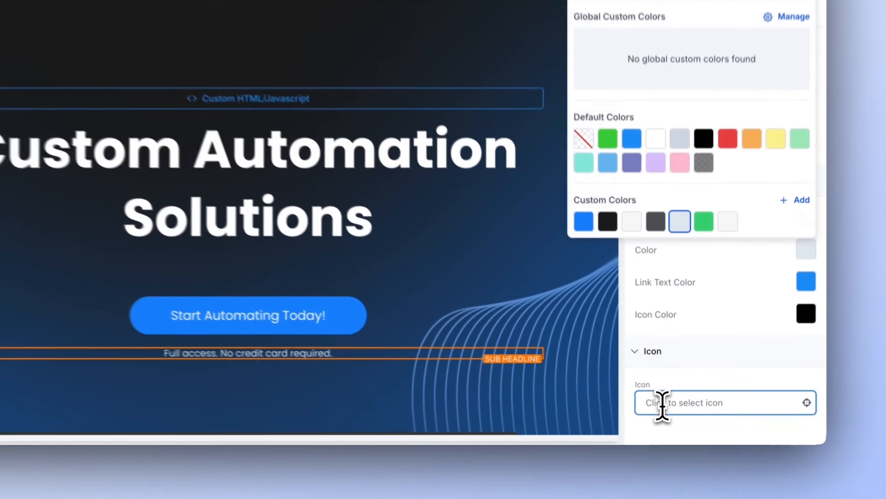
Add a shield icon to the sub headline by searching the icons for 'shiel'
left_click(680, 414)
left_click(676, 346)
type("shiel")
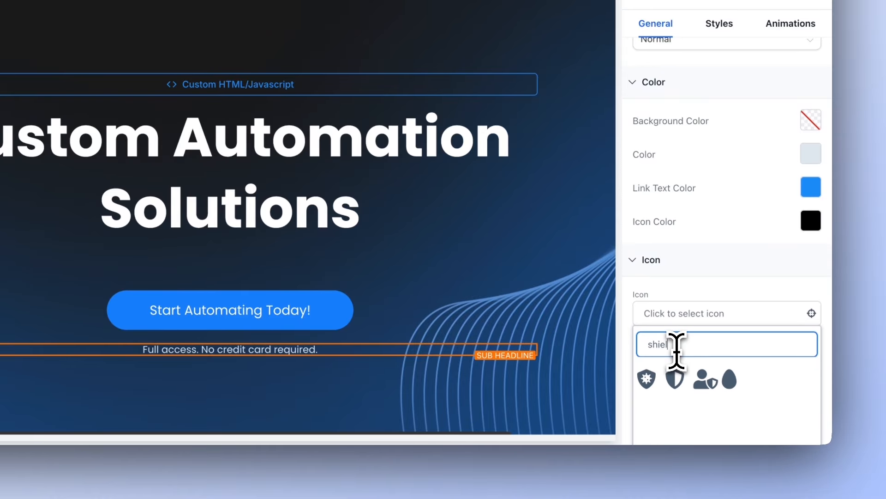
left_click(676, 377)
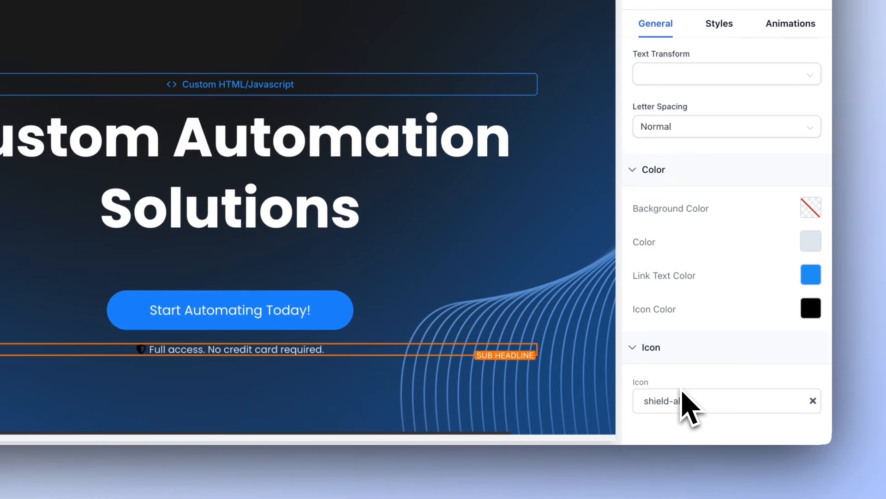
Set the sub headline's icon color to the custom color #dee6eeff
left_click(811, 308)
left_click(680, 291)
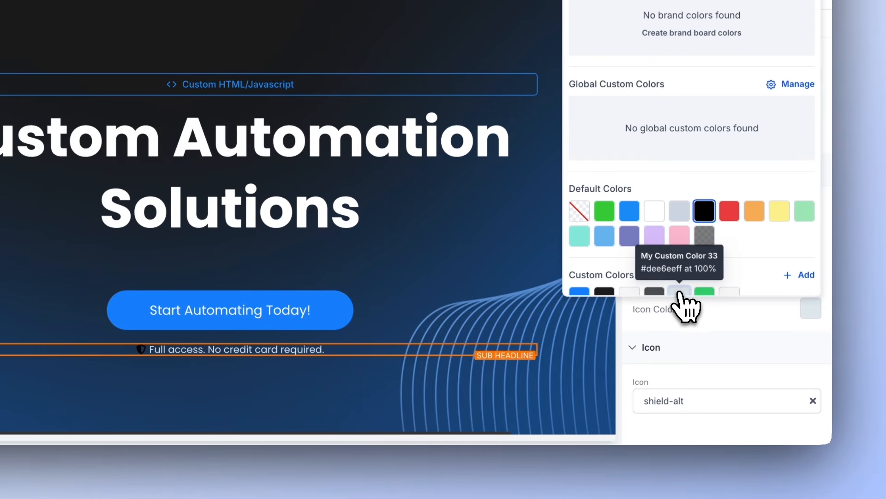
left_click(504, 373)
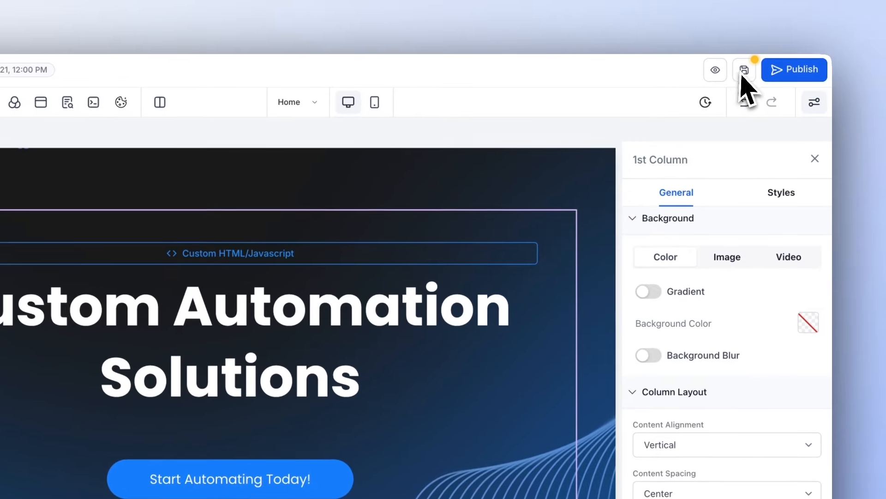
Preview the page and scroll through the hero and the section below it
left_click(745, 72)
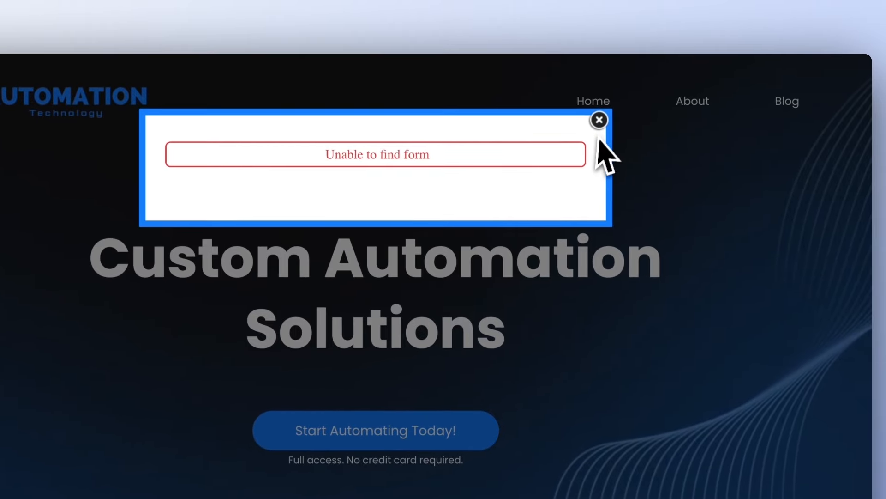
left_click(774, 120)
scroll(707, 318, "down", 5)
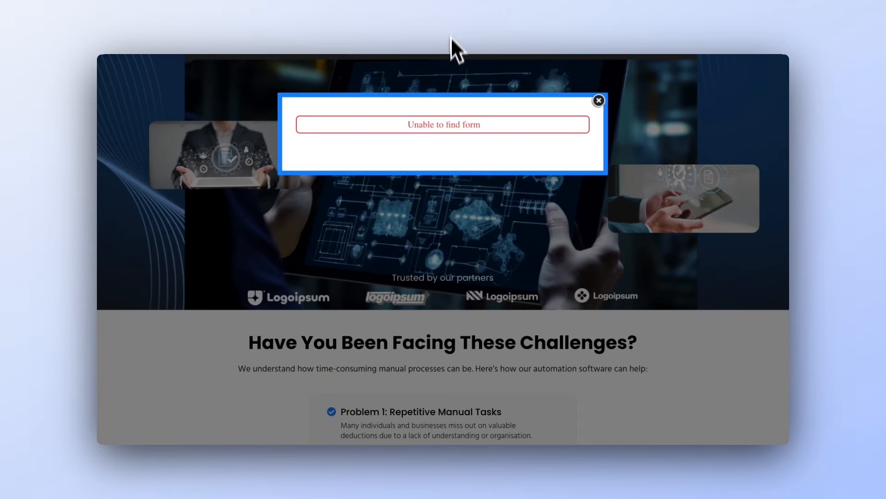
left_click(451, 37)
scroll(444, 209, "down", 8)
scroll(445, 209, "up", 1)
Delete the 'Trusted by our partners' logo row beneath the hero image
left_click(481, 192)
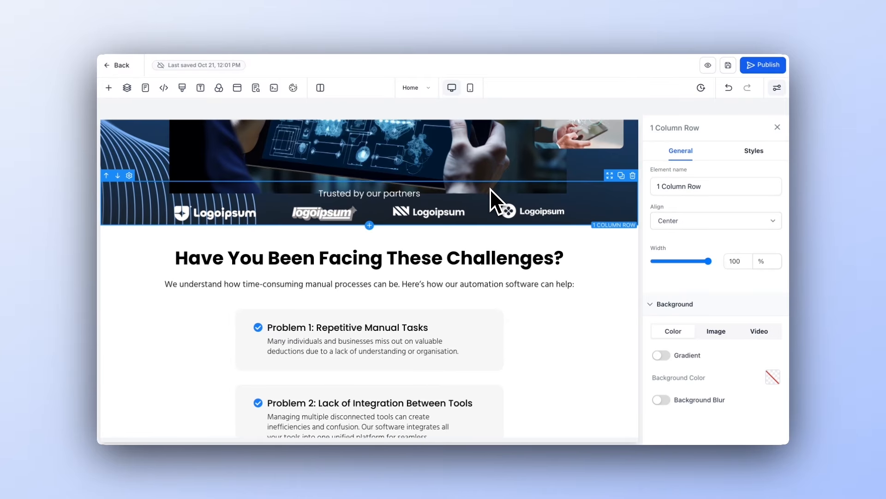
left_click(633, 176)
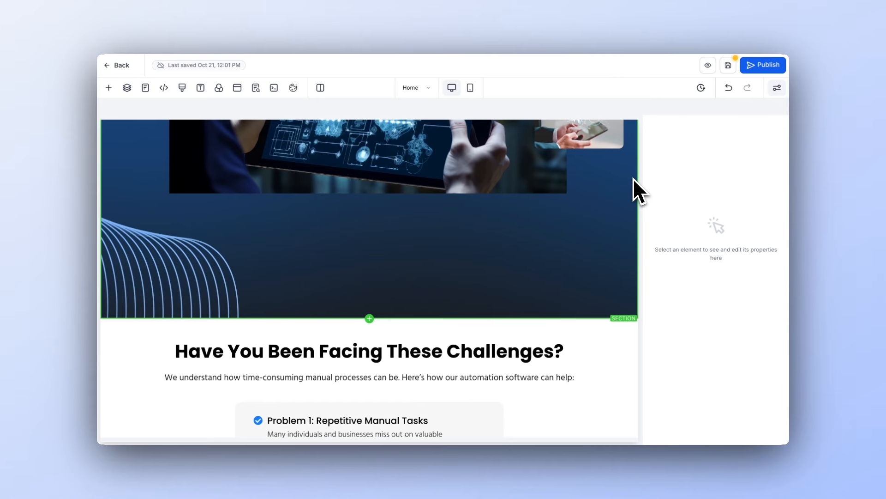
Set the hero image row's bottom padding to 40 px
scroll(467, 223, "up", 5)
scroll(461, 225, "down", 5)
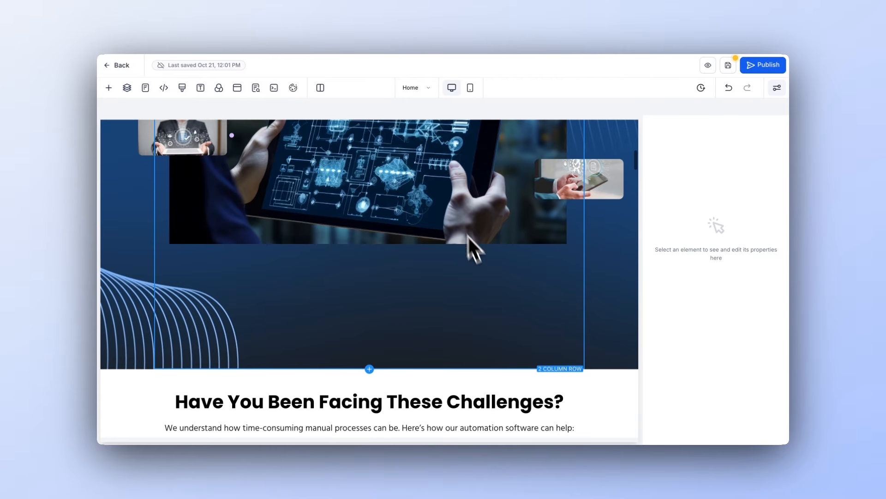
left_click(457, 293)
left_click(755, 153)
left_click(716, 236)
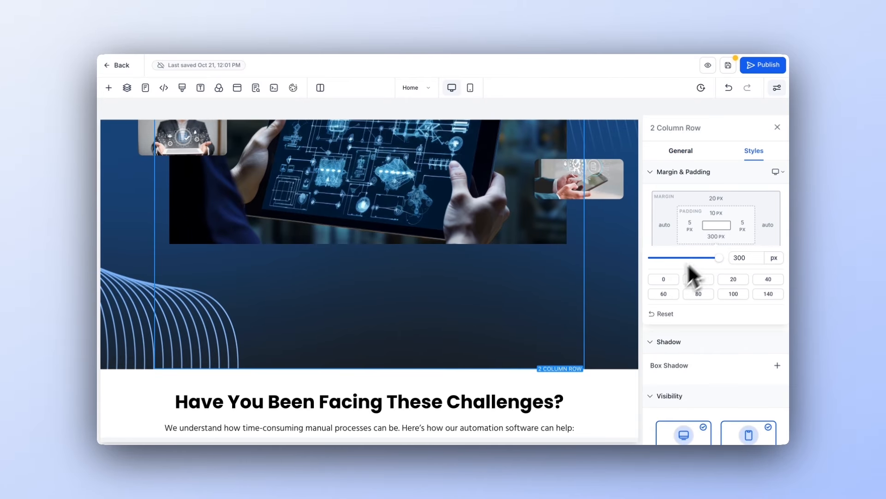
left_click(726, 280)
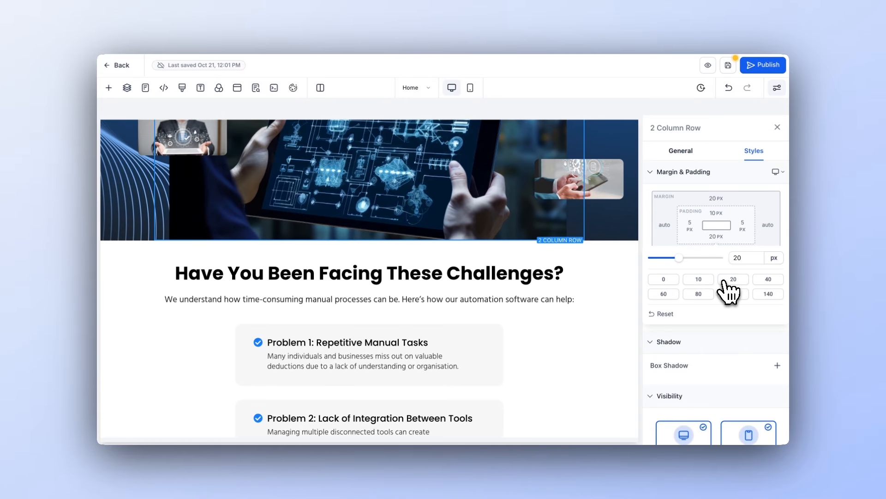
left_click(761, 280)
Add a Logo Showcase element below the hero image row
left_click(571, 321)
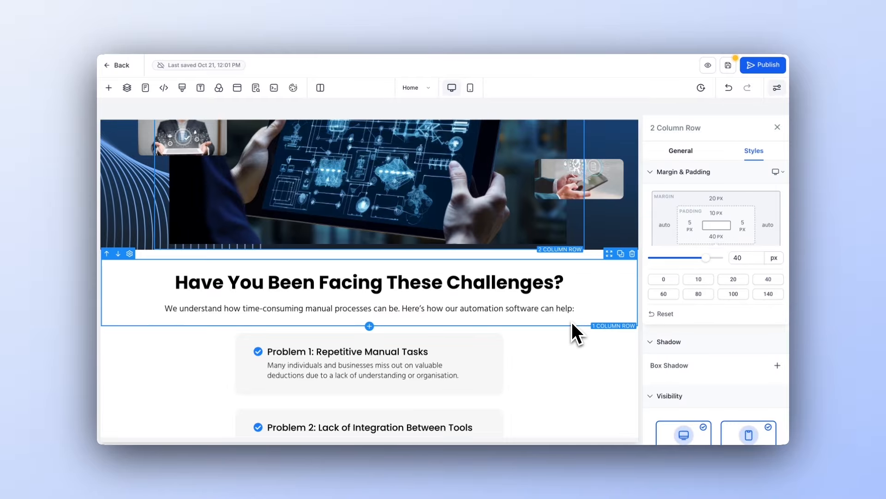
left_click(370, 250)
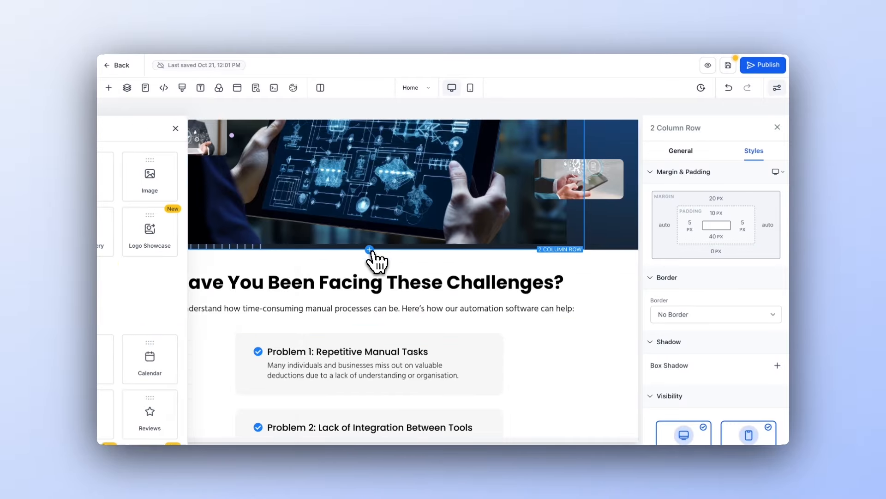
scroll(317, 327, "down", 3)
scroll(341, 252, "up", 3)
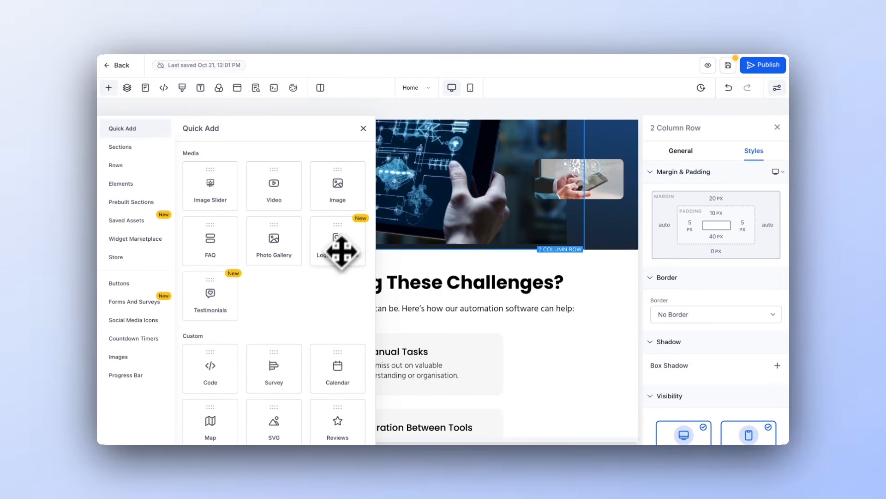
left_click(340, 249)
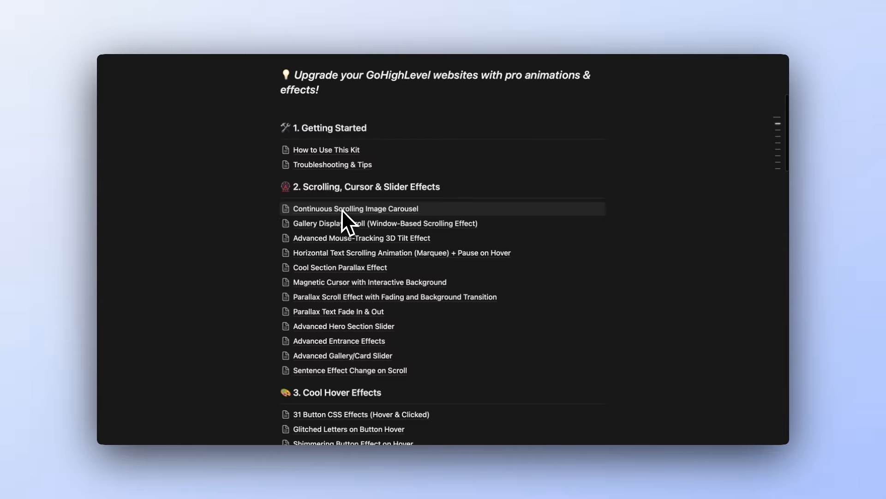
Add the .scroller mask-gradient CSS from the kit to the page's Custom CSS and save it
scroll(342, 209, "up", 1)
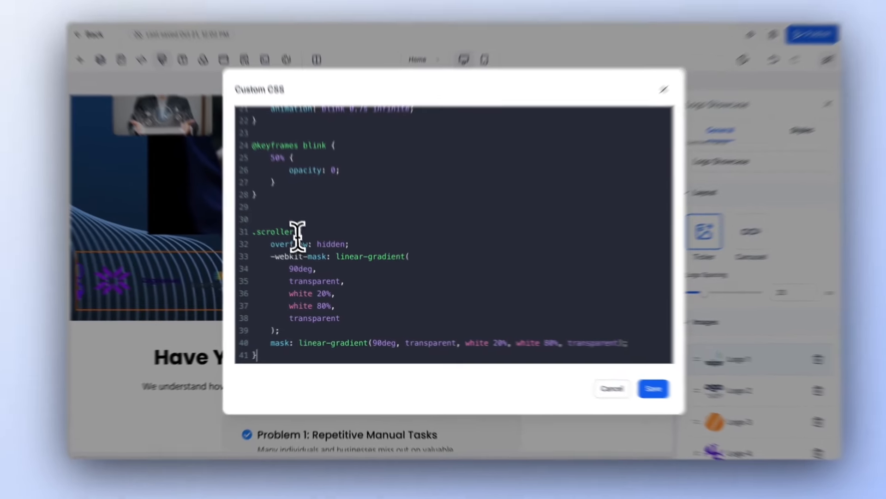
left_click_drag(300, 241, 265, 241)
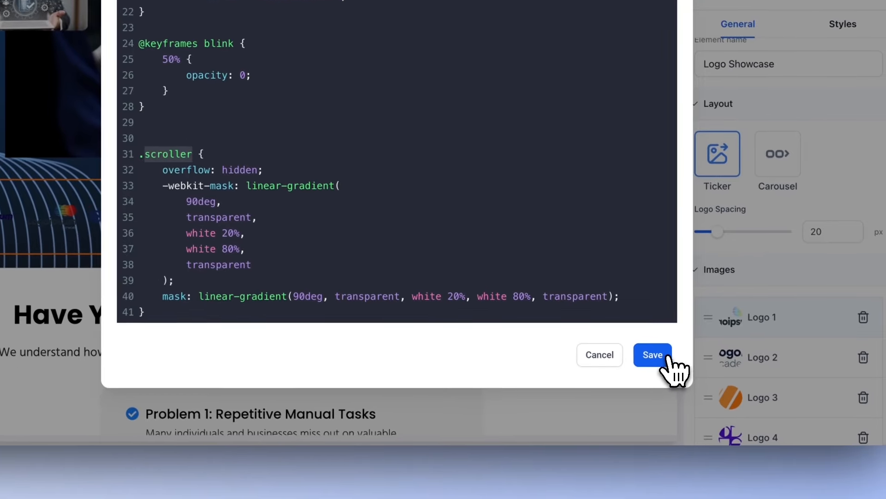
left_click(740, 408)
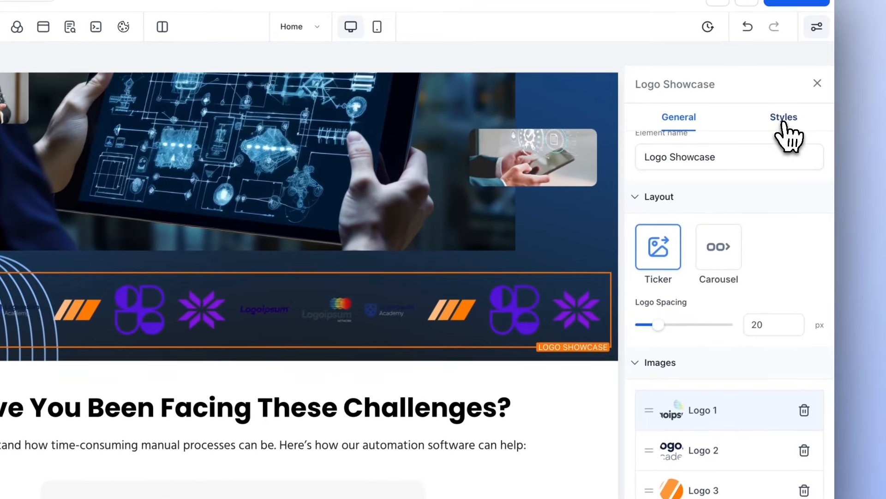
Give the Logo Showcase element the custom class scroller
left_click(784, 117)
scroll(722, 356, "down", 5)
left_click(658, 440)
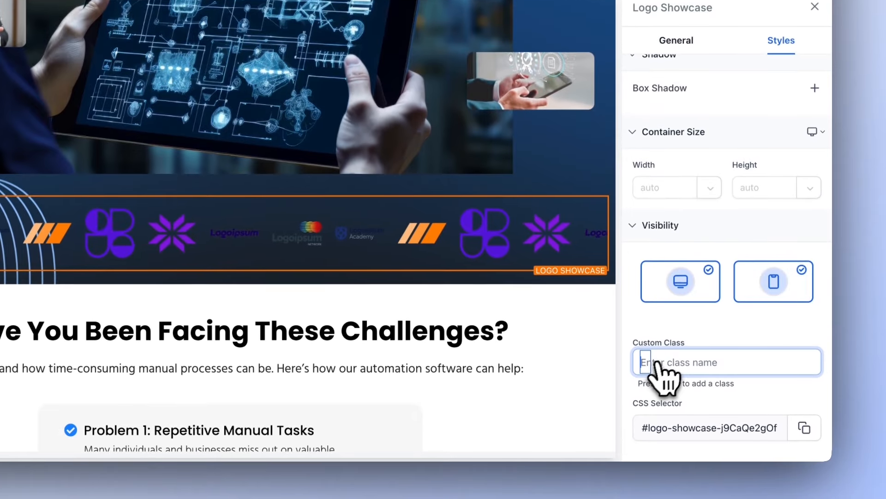
type("scroller")
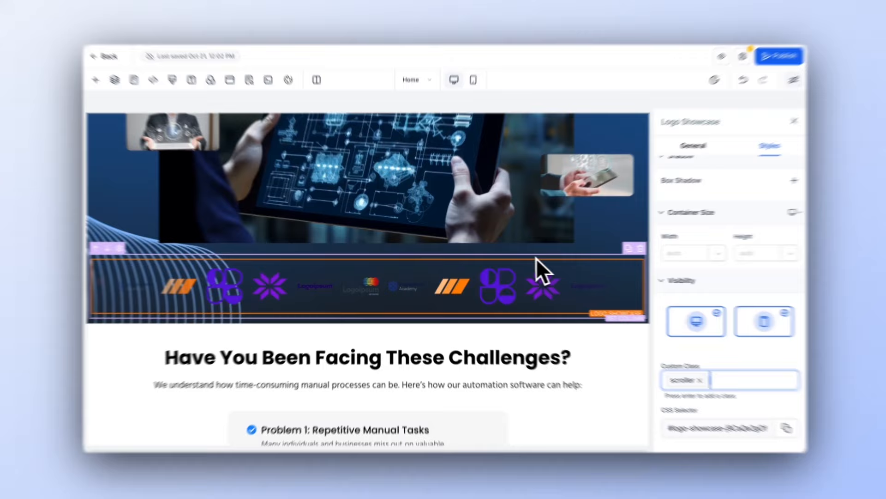
Set the logo showcase section's background color to white
left_click(536, 257)
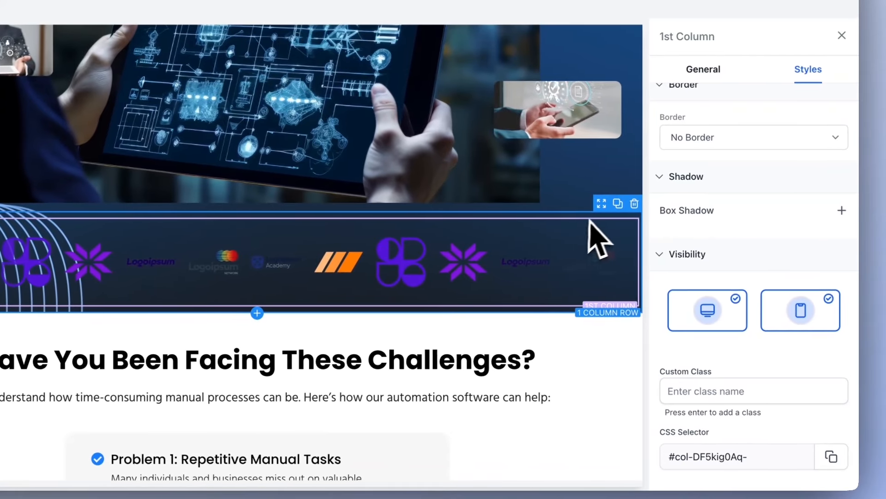
mouse_move(606, 209)
left_mouse_down()
mouse_move(599, 288)
mouse_move(611, 219)
left_mouse_up()
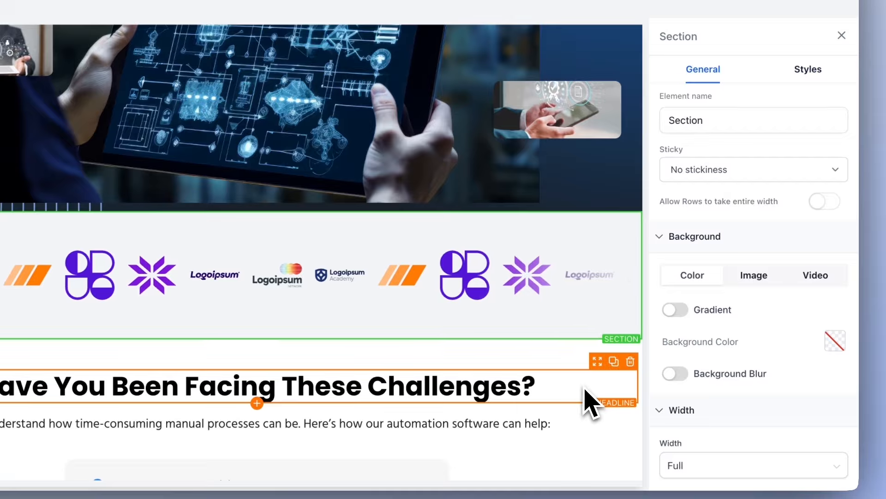
left_click(590, 396)
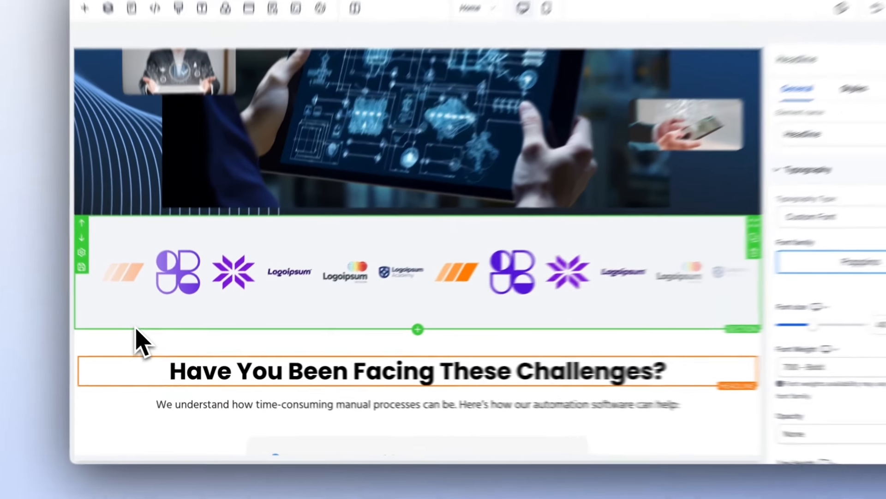
left_click(161, 330)
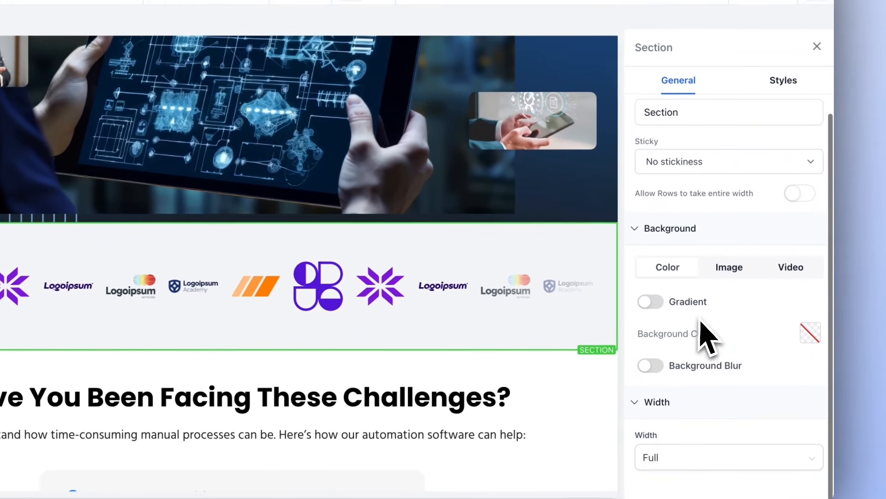
left_click(808, 333)
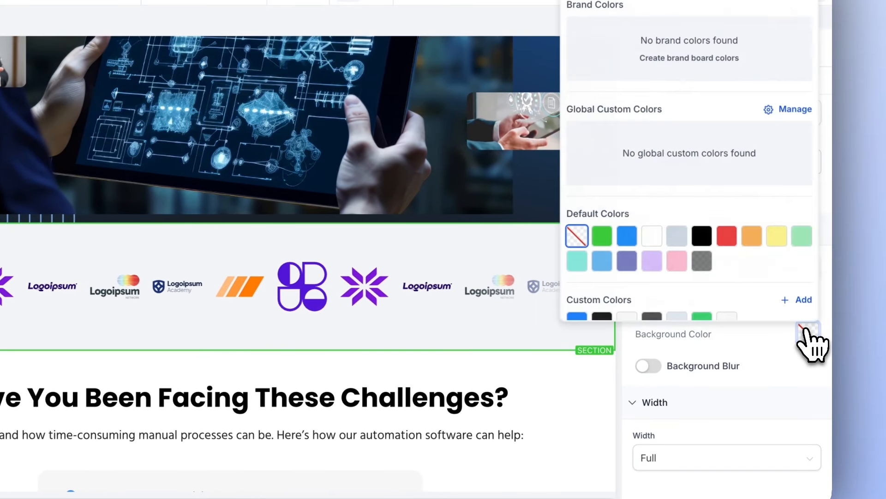
left_click(654, 236)
left_click(548, 386)
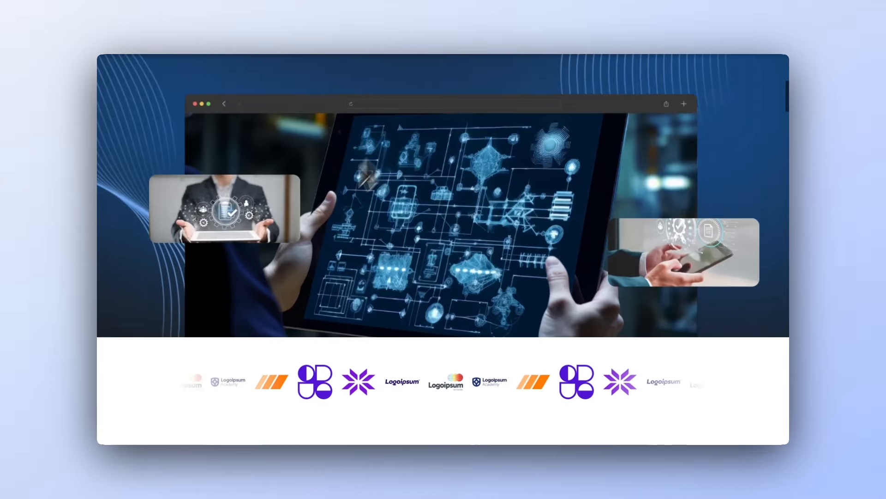
Preview the page and scroll through it to check the scrolling logo ticker
scroll(367, 173, "down", 1)
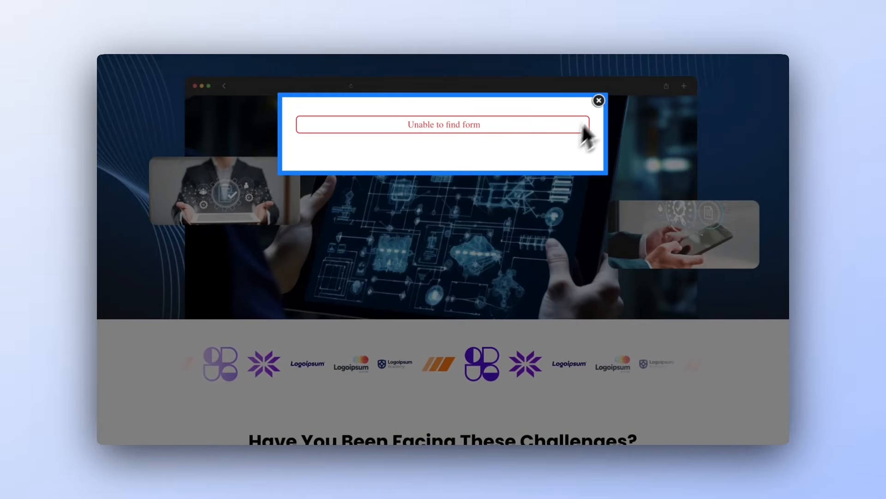
left_click(599, 101)
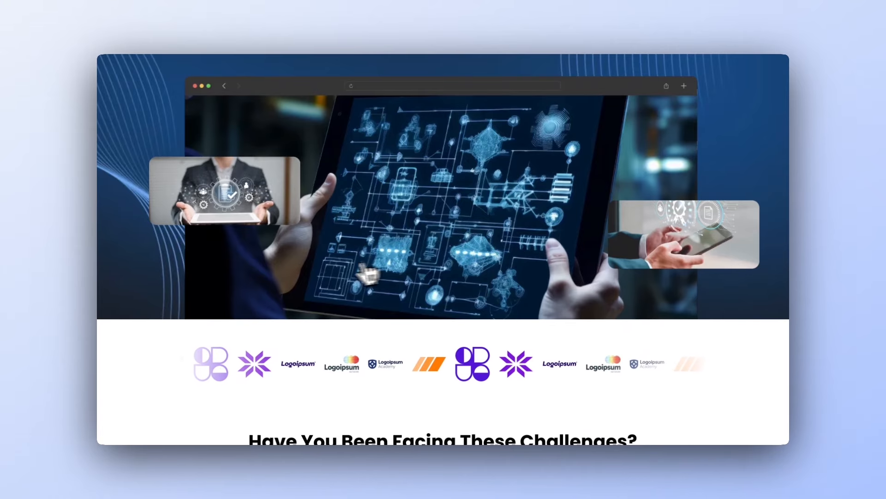
scroll(315, 268, "up", 1)
scroll(315, 267, "down", 1)
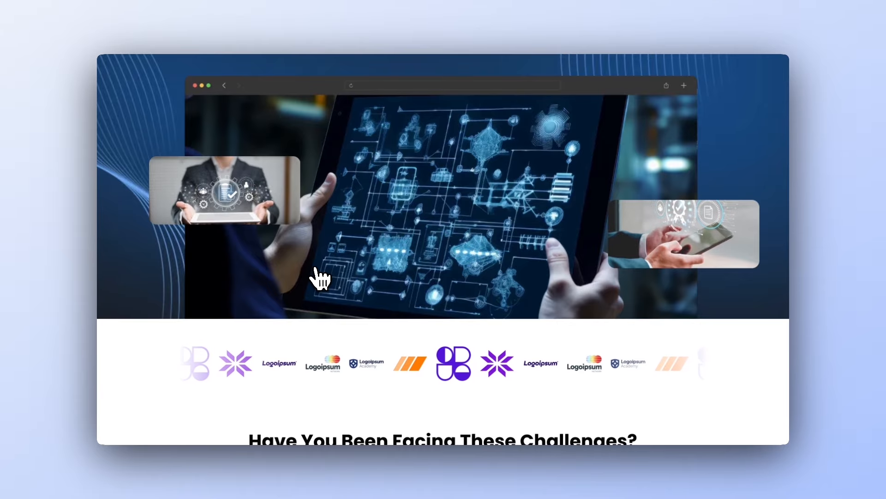
scroll(317, 277, "up", 2)
scroll(321, 272, "down", 8)
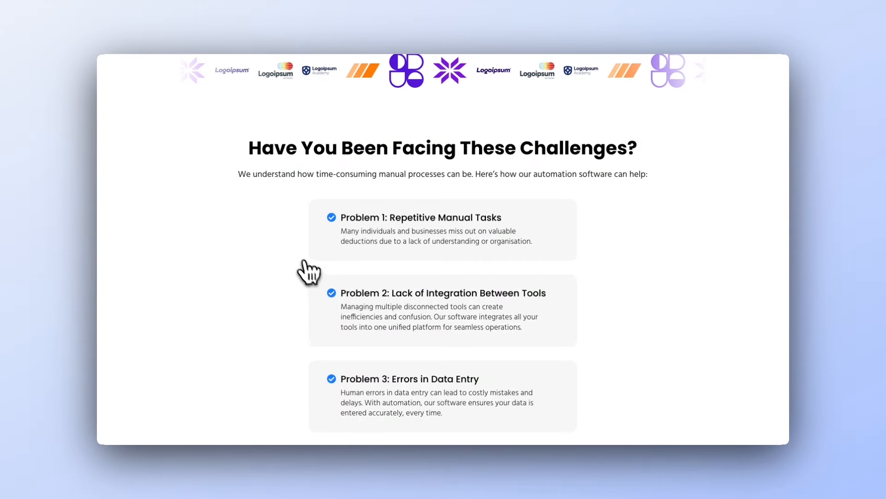
scroll(271, 333, "down", 15)
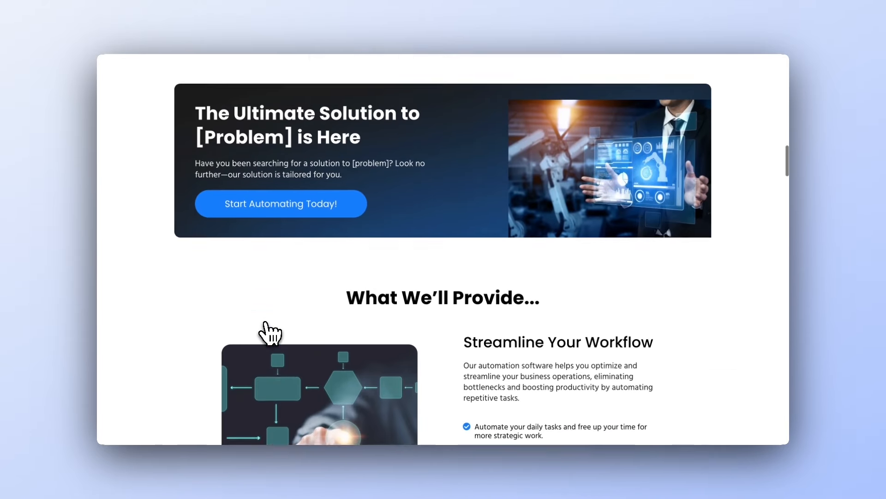
scroll(277, 318, "down", 1)
scroll(293, 309, "up", 1)
scroll(297, 300, "down", 1)
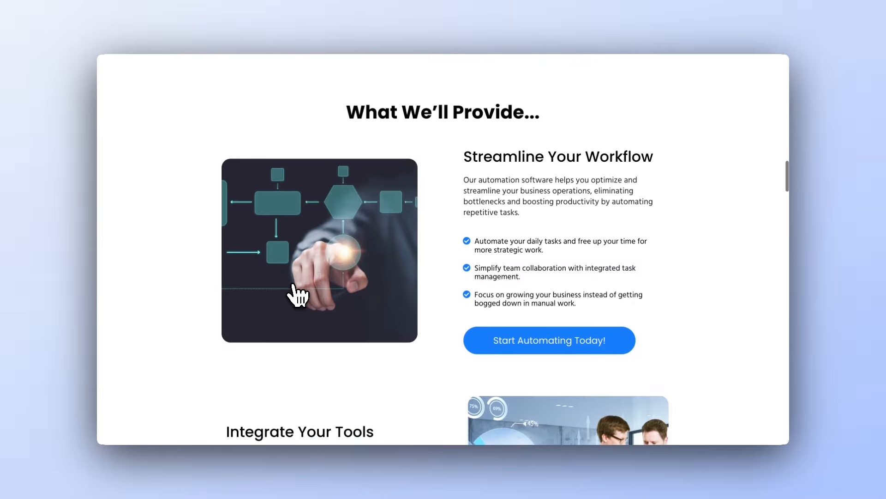
scroll(298, 295, "down", 1)
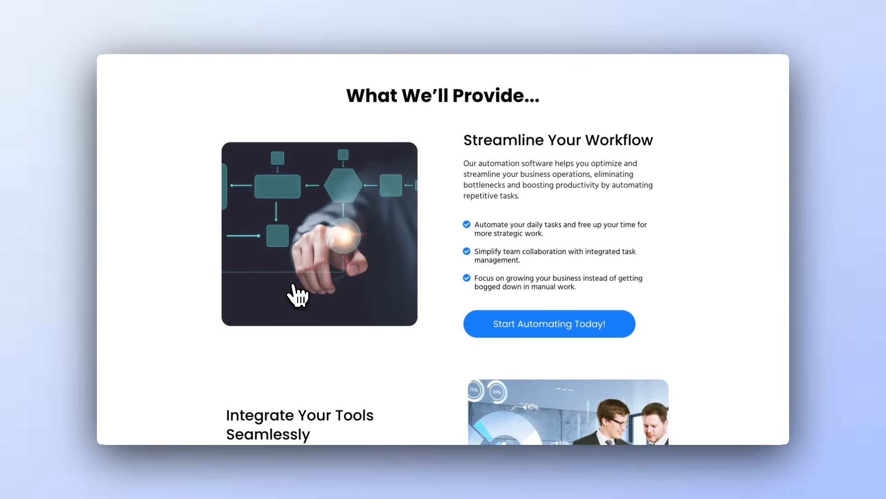
scroll(298, 295, "down", 1)
scroll(298, 295, "up", 1)
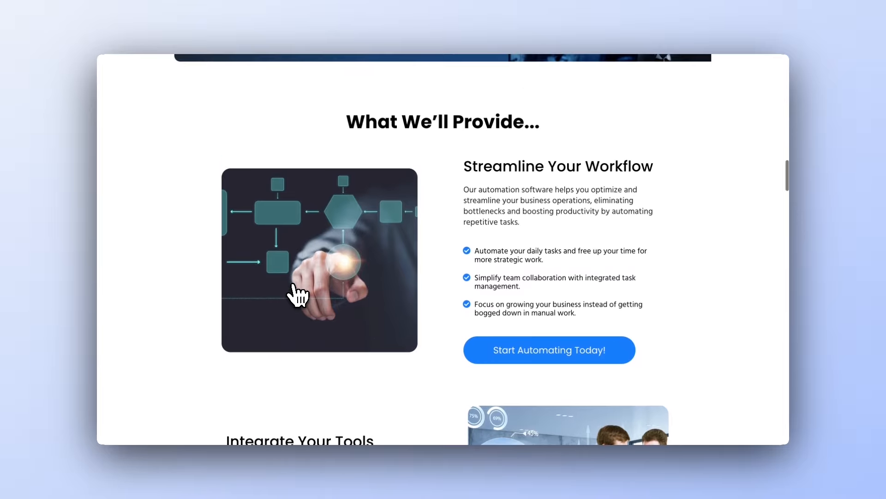
scroll(298, 296, "down", 10)
scroll(297, 295, "down", 2)
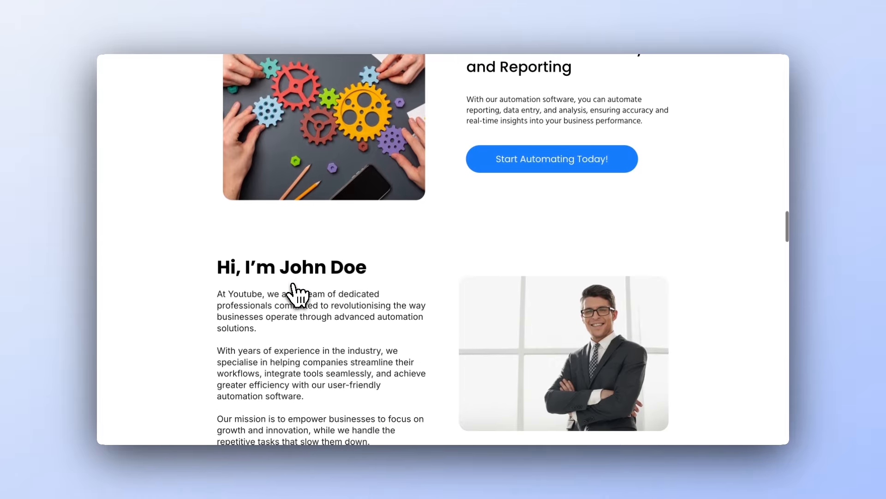
Open the 'Section Scroll Freeze + Horizontal Scrolling' tutorial in the effects kit
scroll(297, 296, "up", 10)
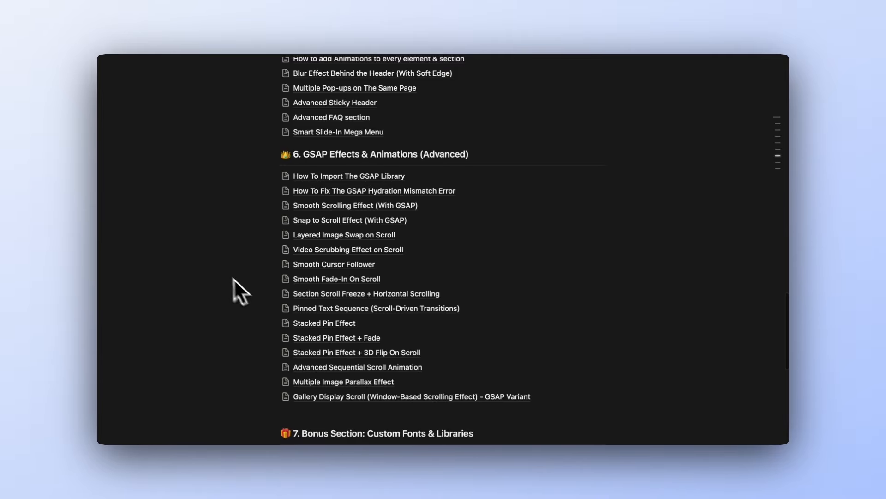
left_click(314, 298)
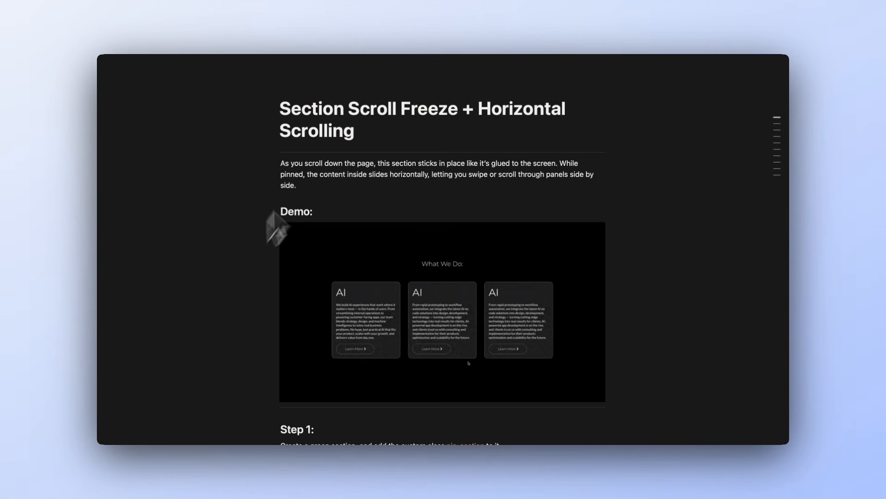